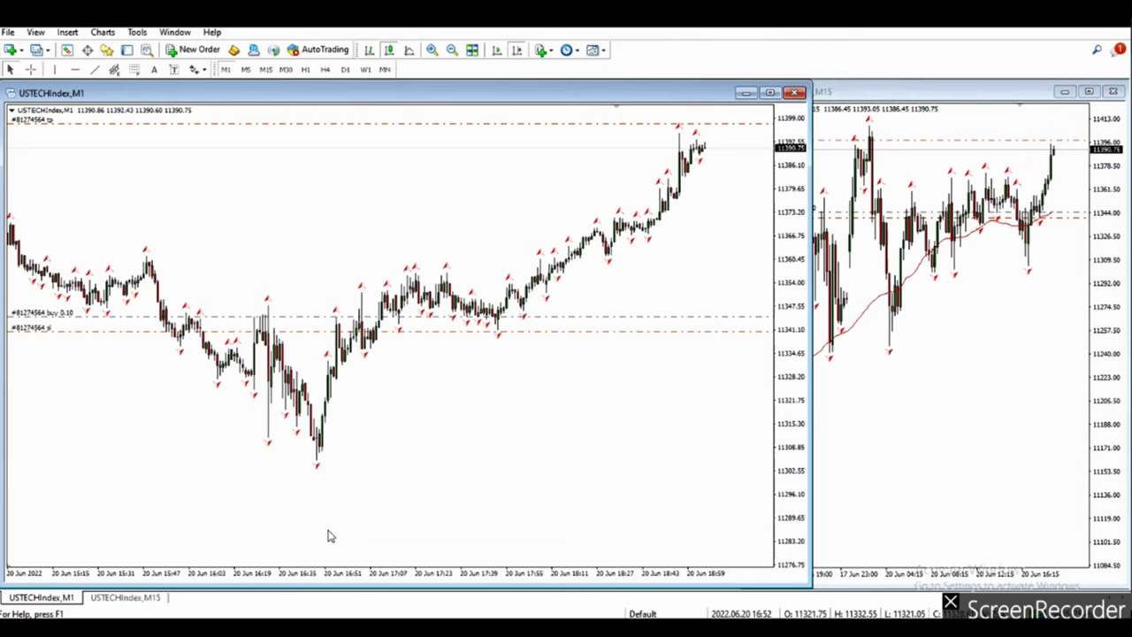
- Draw a rising blue channel with an upper line and a flat base on the USTECH M15 chart
mouse_move(889, 350)
mouse_down()
mouse_move(938, 273)
mouse_move(1061, 246)
mouse_up()
drag(814, 215, 1051, 133)
drag(829, 352, 1047, 346)
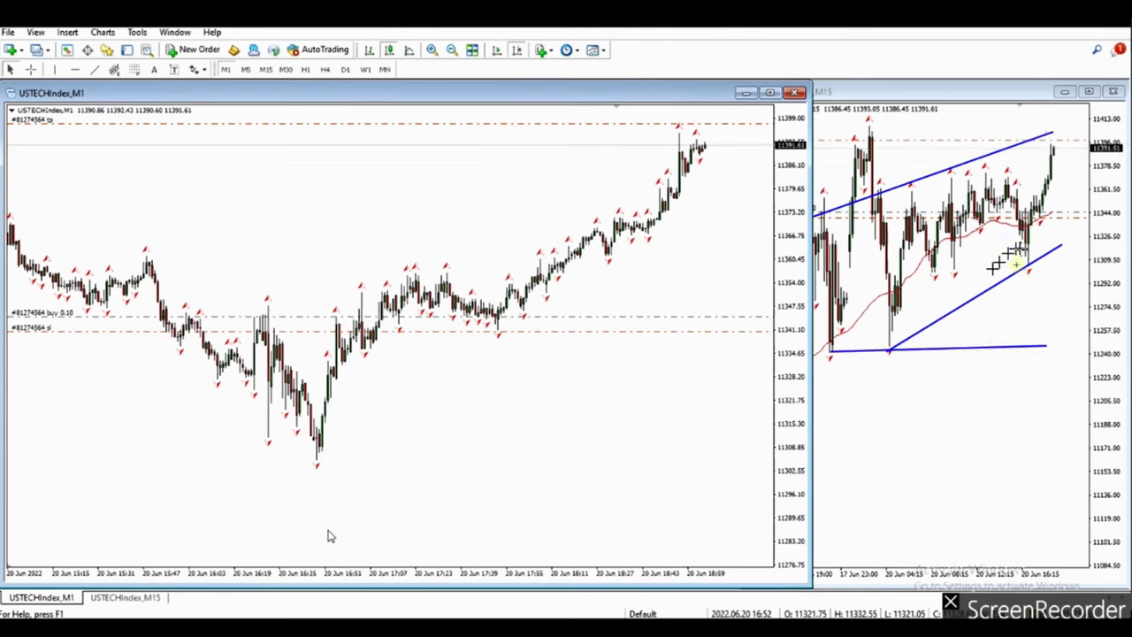
- Add two steep trendlines along the latest M15 rally and a rising trendline from the M1 low
drag(1034, 265, 1067, 143)
drag(991, 199, 1025, 137)
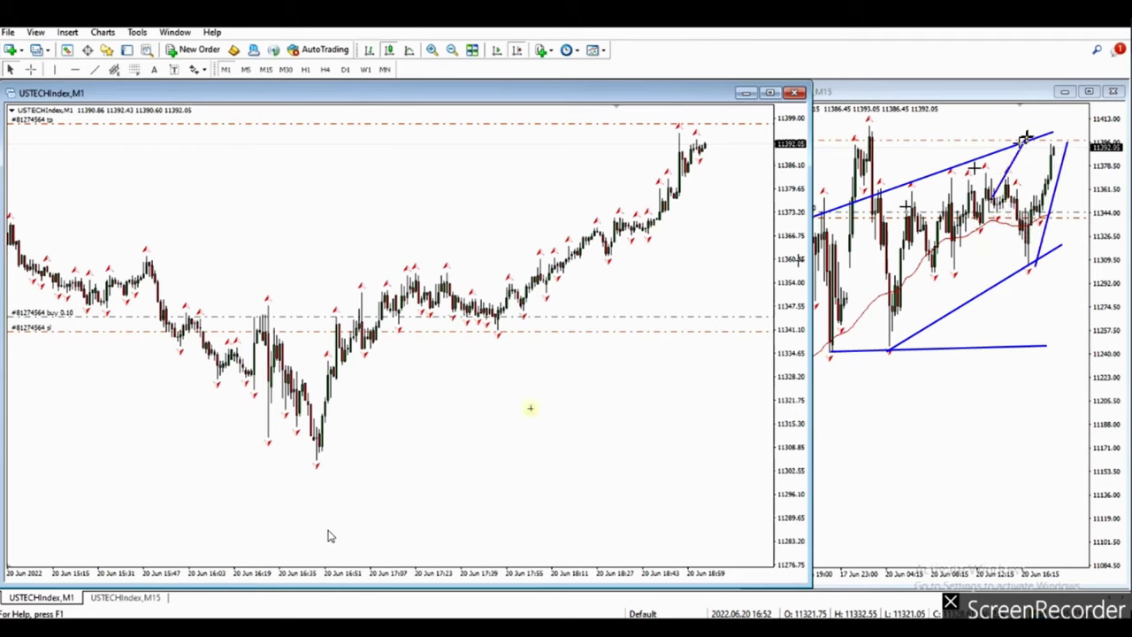
drag(318, 449, 702, 228)
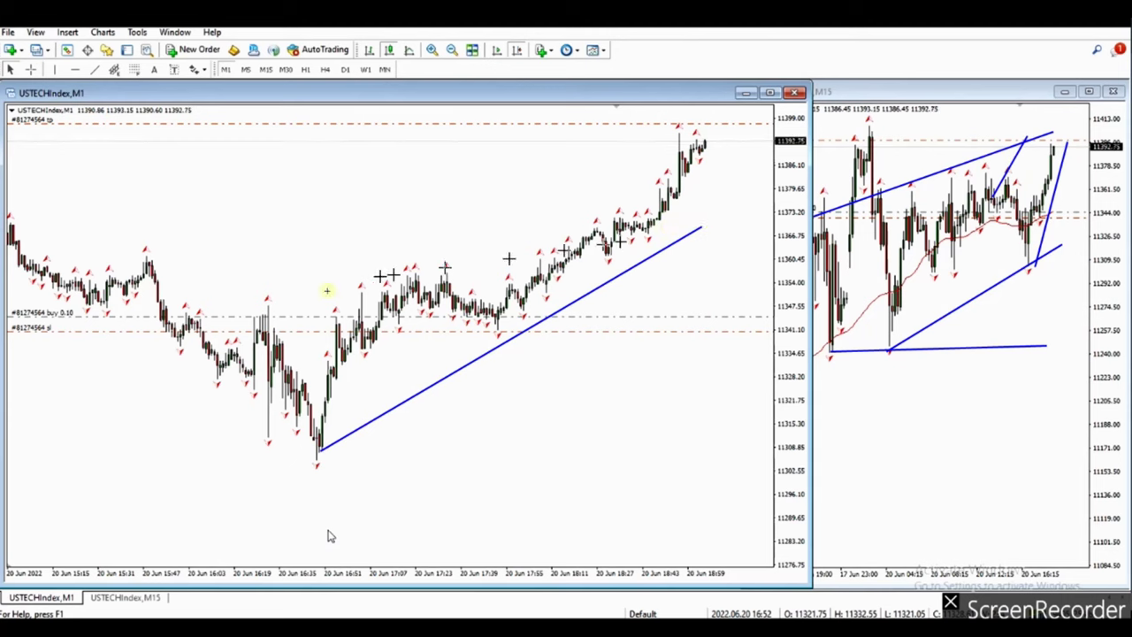
- Add the parallel upper line and a middle line to the rising M1 channel
mouse_move(267, 314)
mouse_down()
mouse_move(677, 132)
mouse_move(677, 105)
mouse_up()
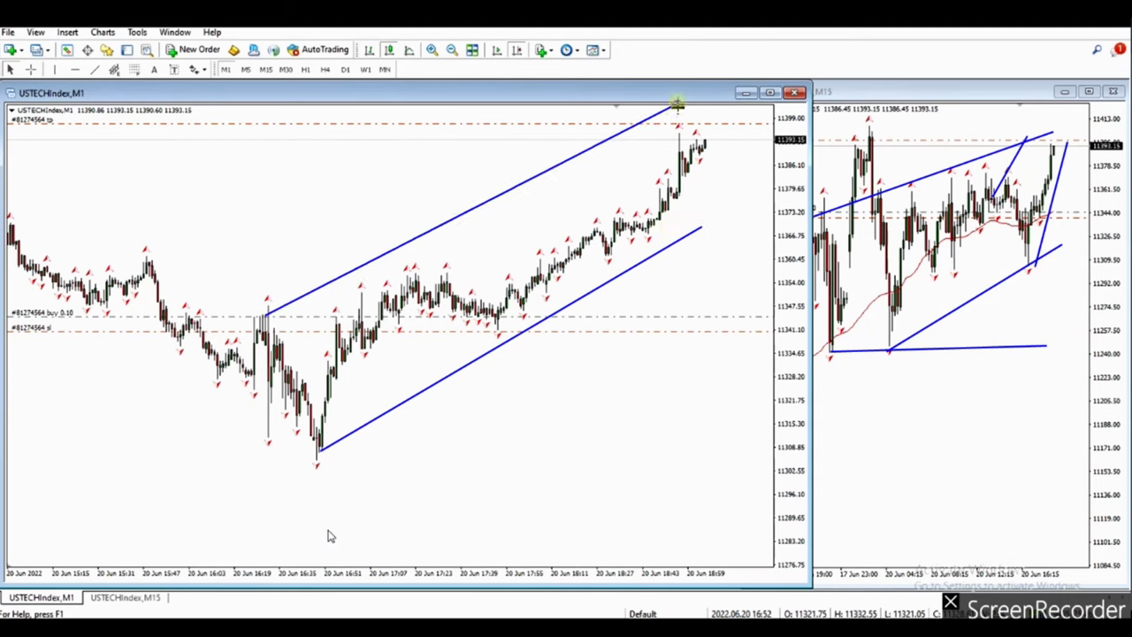
mouse_move(292, 382)
mouse_down()
mouse_move(733, 190)
mouse_move(743, 142)
mouse_up()
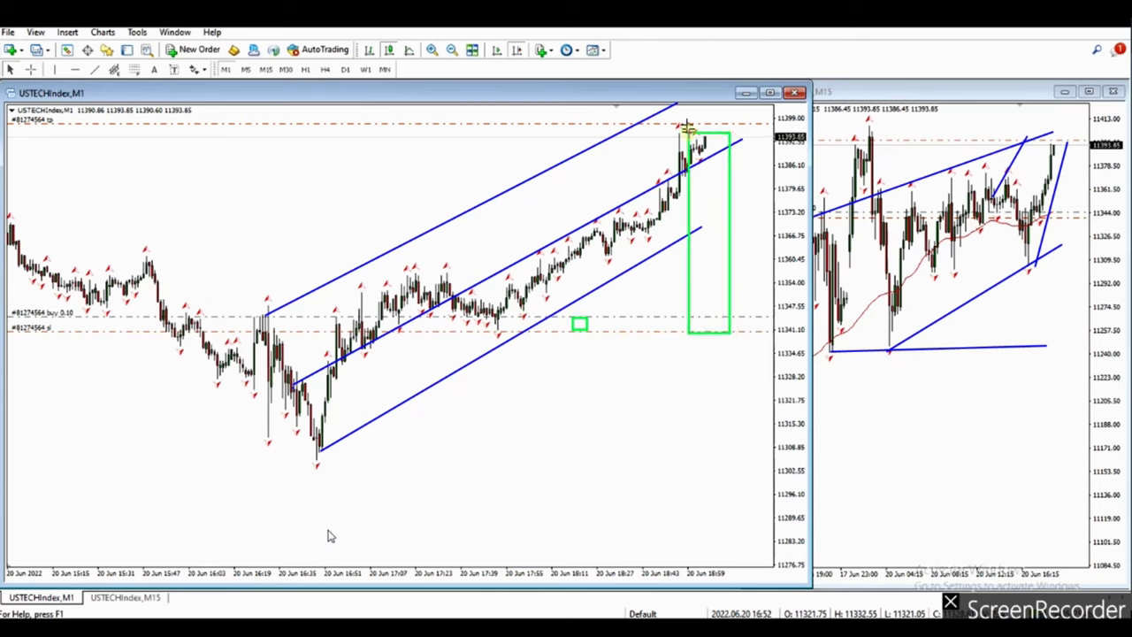
- Draw a tall green target box on M1, then clear all drawings from both USTECH charts
drag(699, 123, 751, 314)
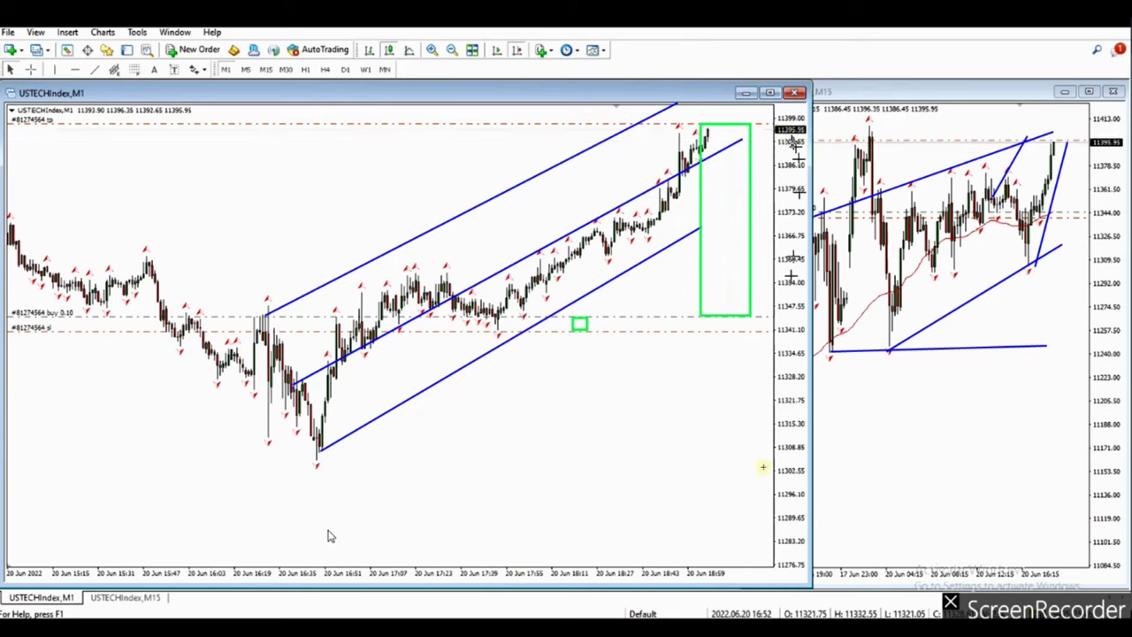
key(Escape)
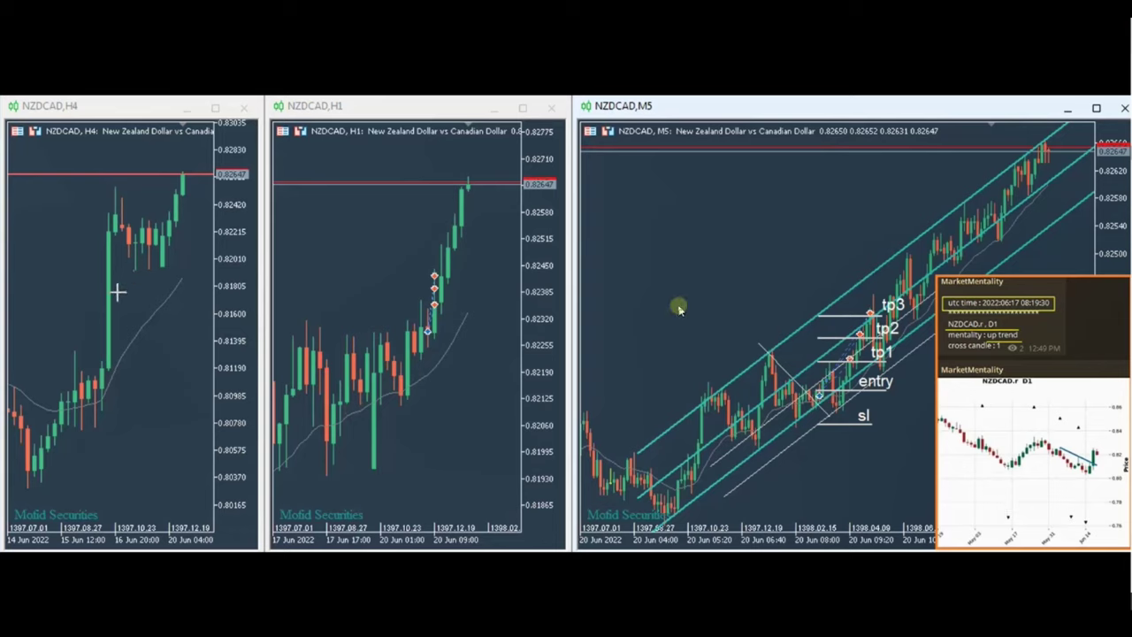
- Number the H4 swing points 1–4 and draw yellow arrows through points 2–4 and 1–3
click(34, 487)
click(67, 363)
click(100, 440)
click(115, 203)
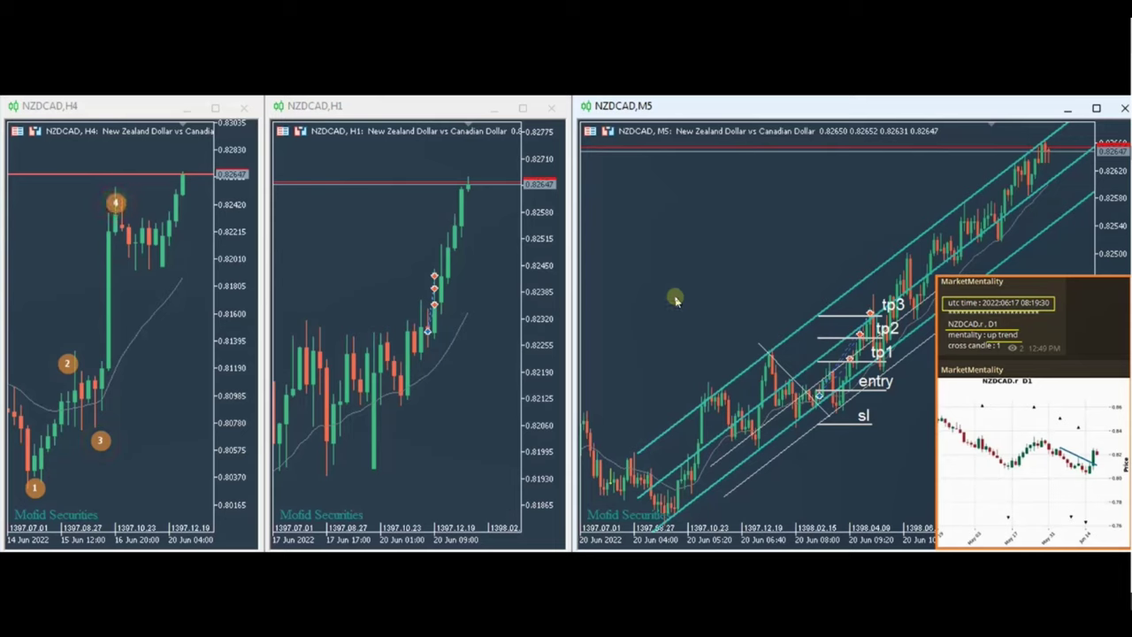
drag(53, 400, 137, 156)
drag(34, 501, 192, 273)
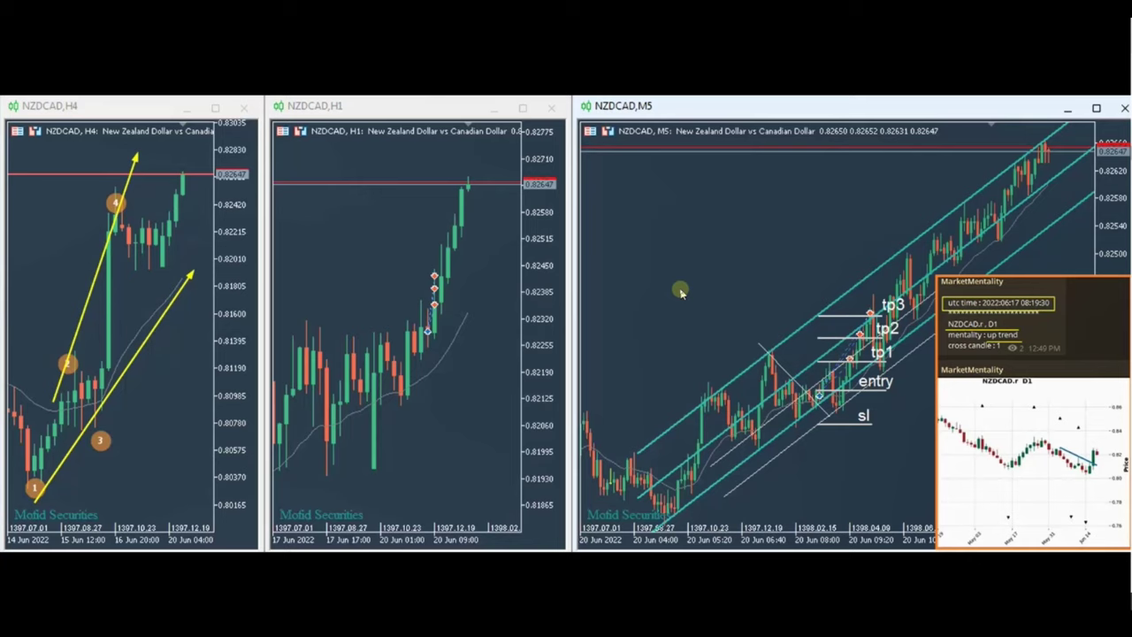
- Label the H1 swing points 5 through 9, then place point 10 on the M5 chart
click(327, 475)
click(347, 338)
click(375, 457)
click(382, 322)
click(405, 397)
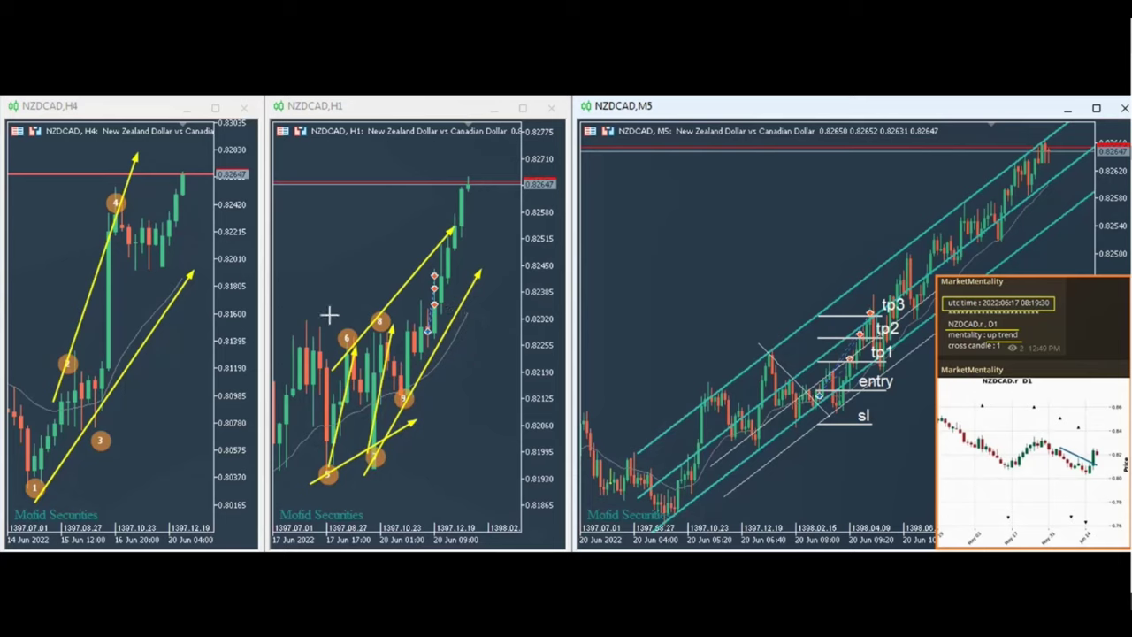
click(616, 473)
- Label M5 swing points 11–13 and draw parallel yellow arrows from points 10 and 11
click(665, 513)
click(702, 377)
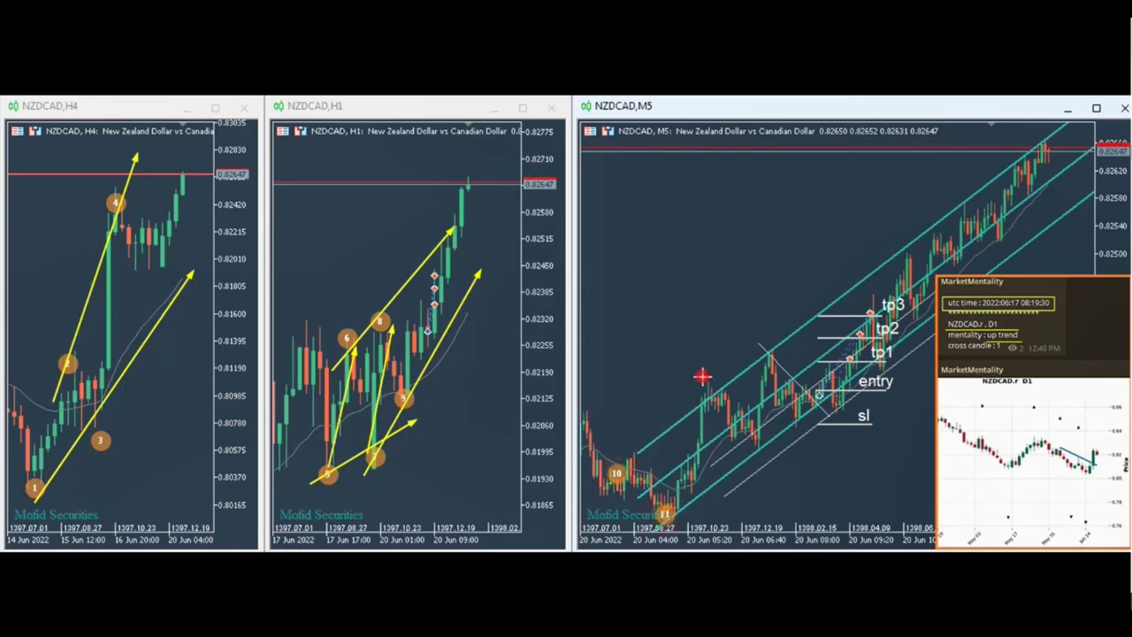
click(766, 447)
drag(618, 466, 875, 266)
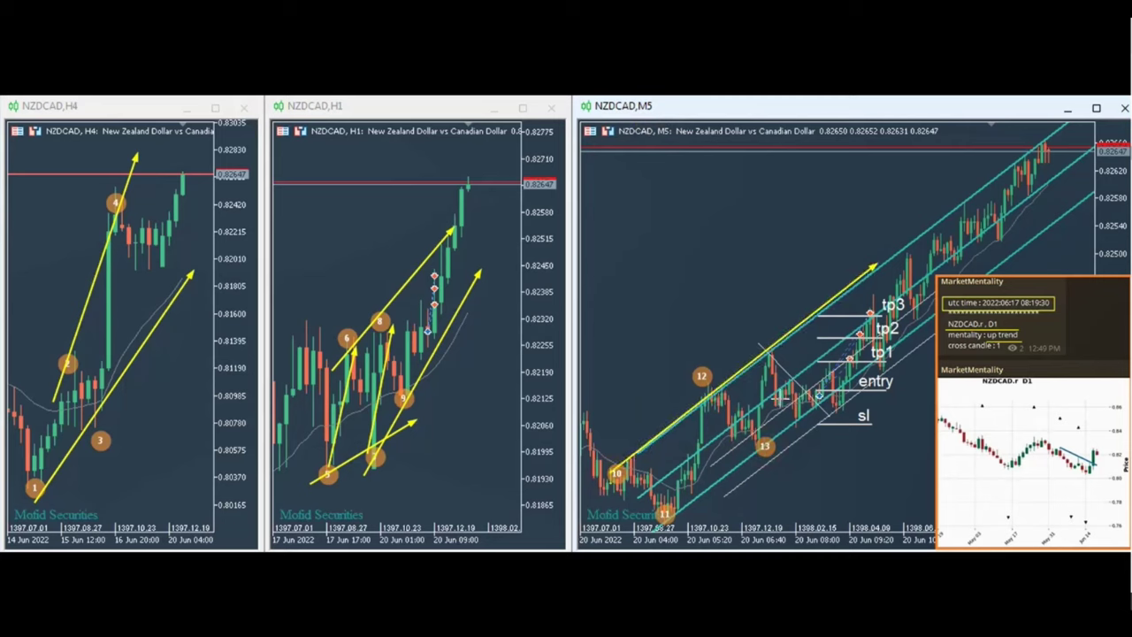
mouse_move(655, 529)
mouse_down()
mouse_move(716, 472)
mouse_move(933, 325)
mouse_up()
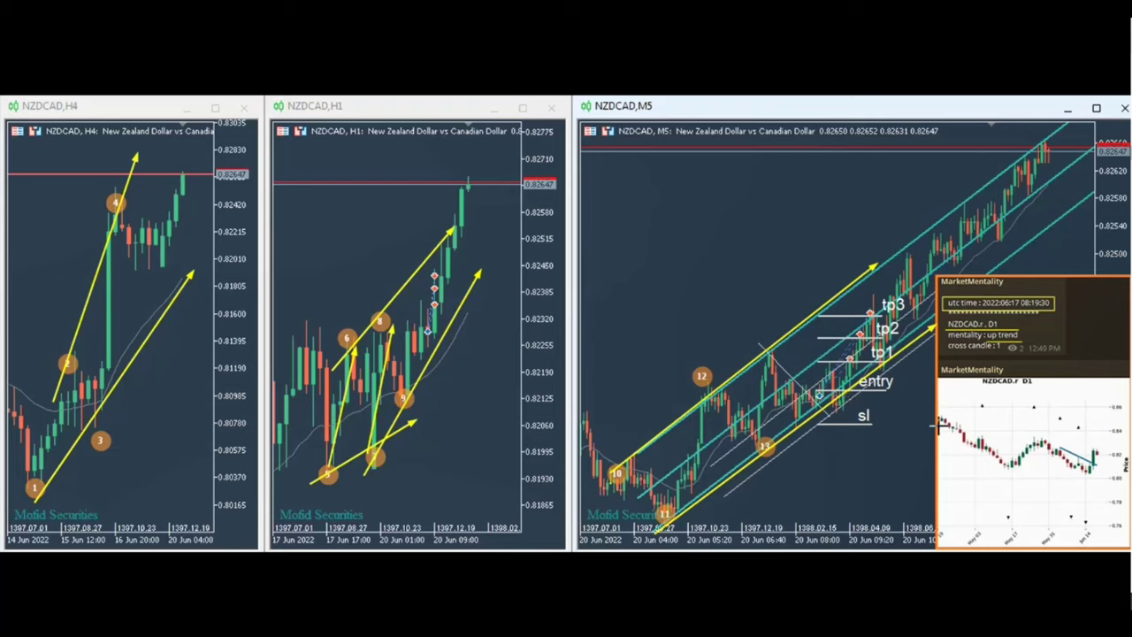
- Draw a red box over the M5 target area and green boxes at the entry and tp1–tp3
drag(883, 264, 839, 390)
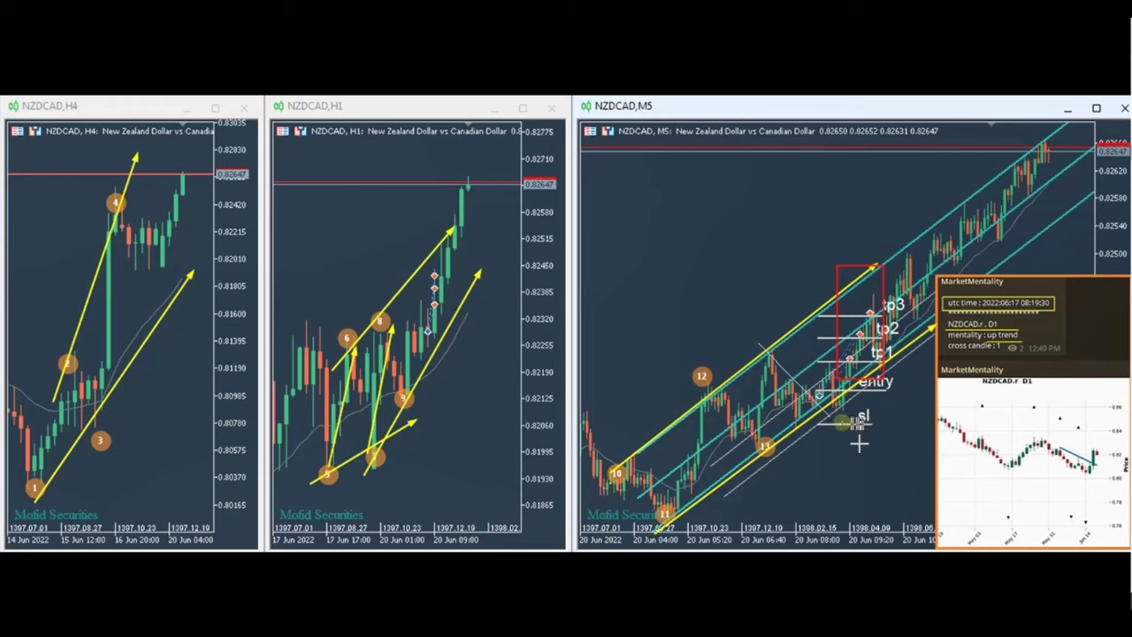
drag(783, 423, 830, 380)
drag(920, 380, 921, 308)
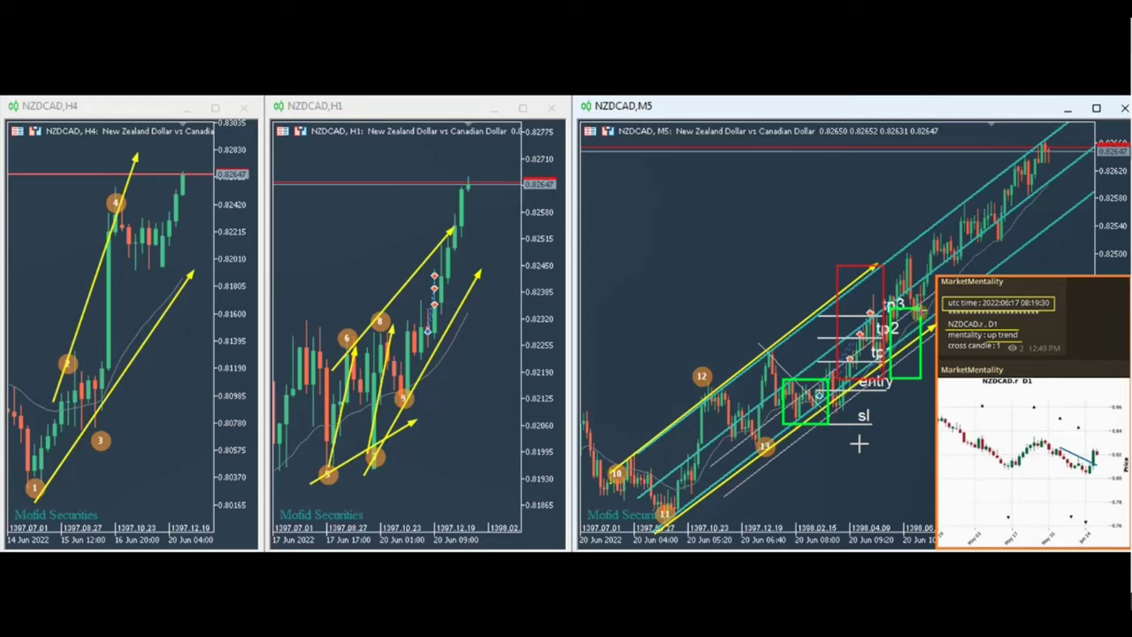